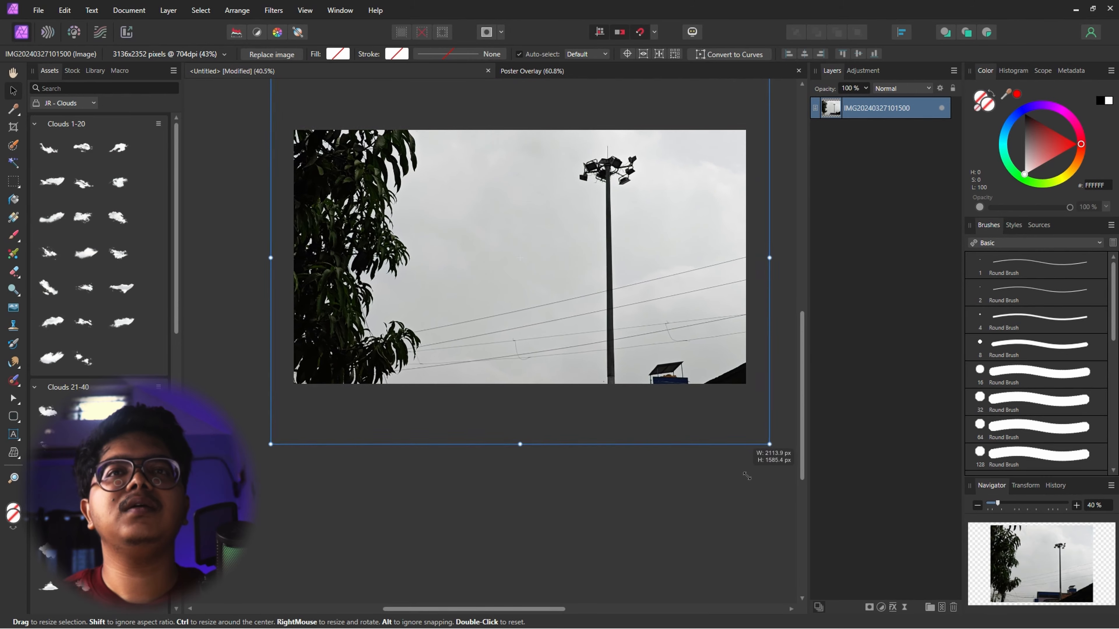
Step: Move the enlarged photo down on the canvas to reframe the tree and the floodlight pole
{"action": "left_click_drag", "start_coordinate": [666, 263], "coordinate": [665, 314]}
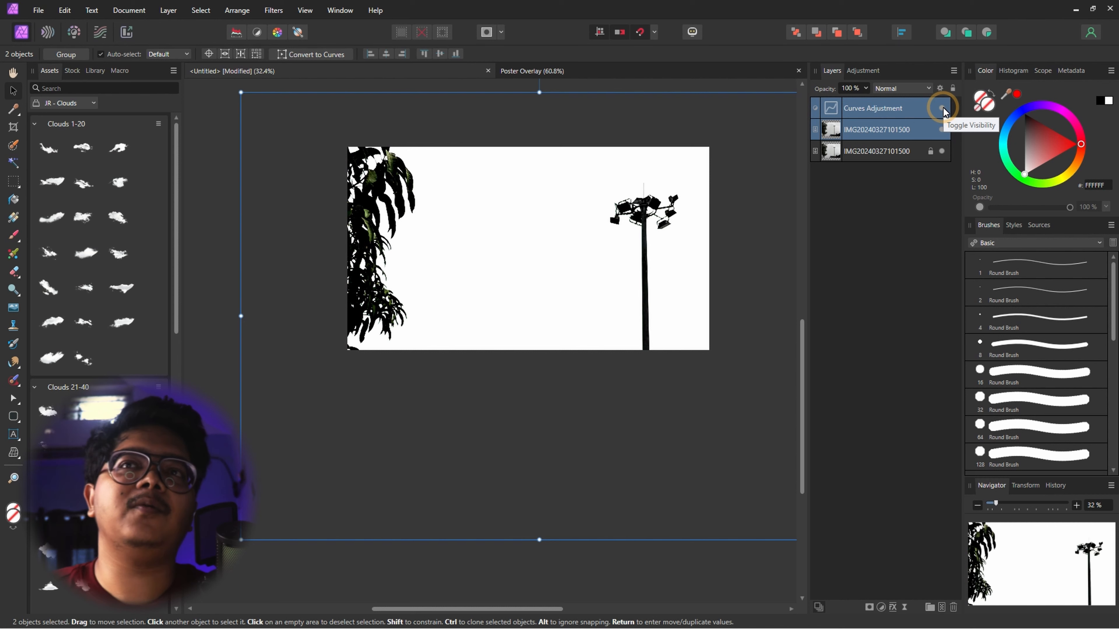
Step: Add a pixel layer above the Curves adjustment and fill it with a diagonal white-to-blue (1F8DFF) linear gradient
{"action": "left_click", "coordinate": [914, 111]}
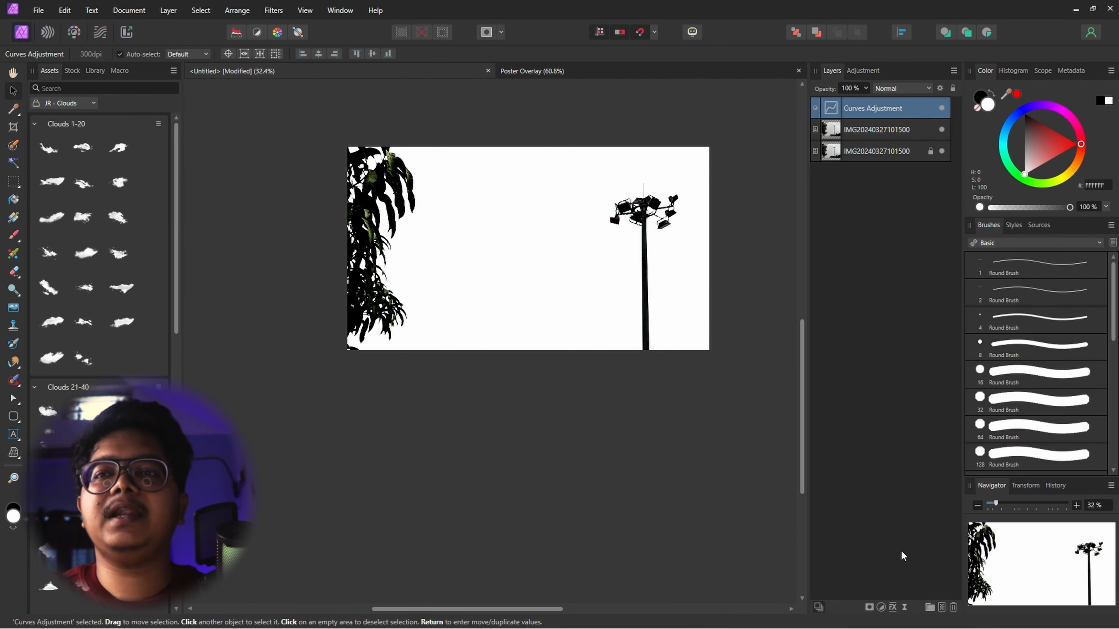
{"action": "left_click", "coordinate": [942, 608]}
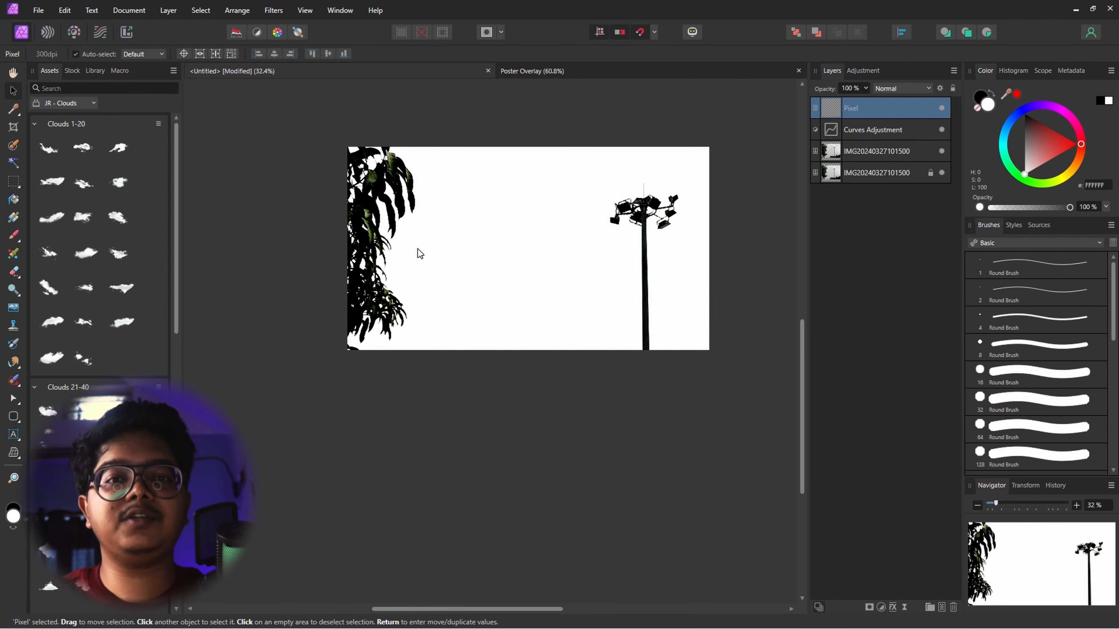
{"action": "key", "text": "g"}
{"action": "left_click_drag", "start_coordinate": [471, 210], "coordinate": [642, 343]}
{"action": "left_click", "coordinate": [1010, 125]}
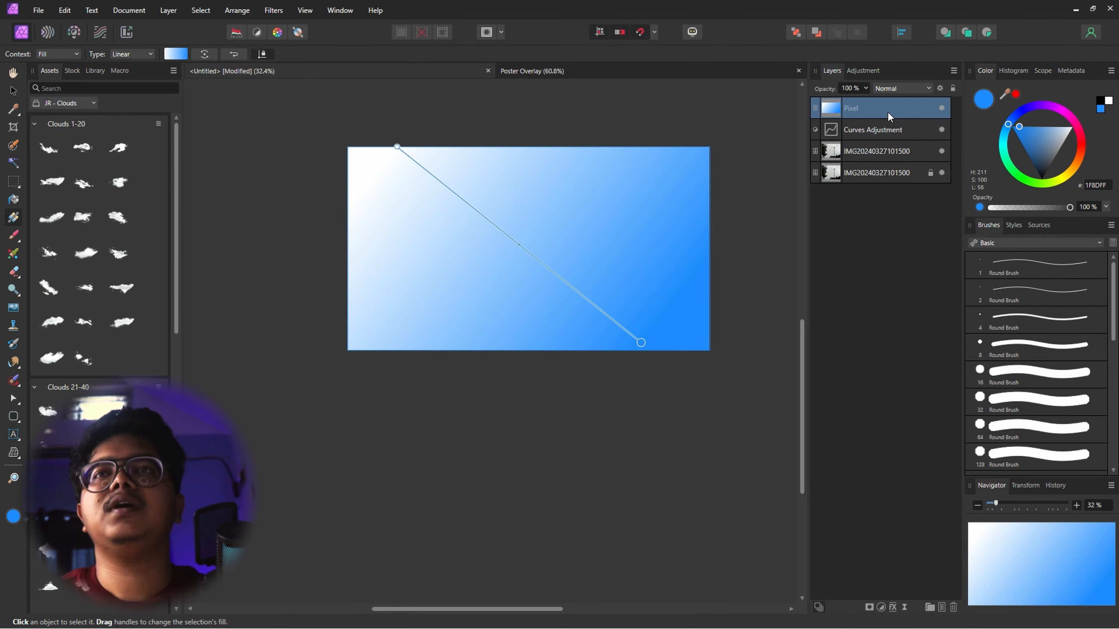
Step: Set the gradient layer's blend mode to Darken, then select the upper photo layer
{"action": "left_click", "coordinate": [894, 88]}
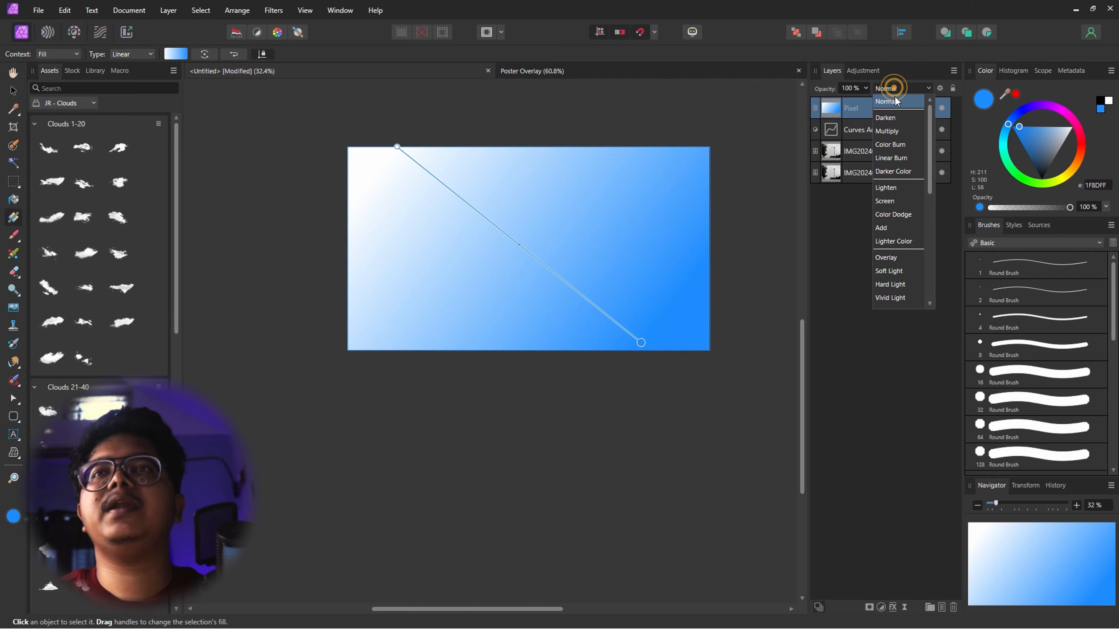
{"action": "left_click", "coordinate": [894, 117]}
{"action": "key", "text": "v"}
{"action": "left_click", "coordinate": [762, 242]}
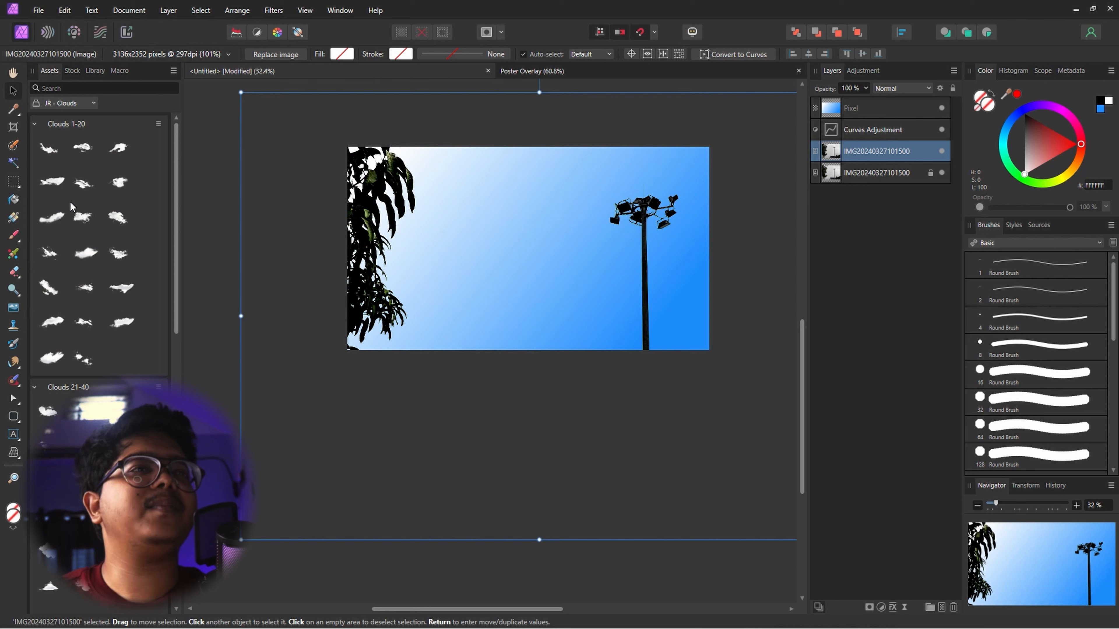
Step: Place the Cloud 05 asset above the gradient layer and position it in the upper part of the sky
{"action": "left_click_drag", "start_coordinate": [81, 183], "coordinate": [546, 202]}
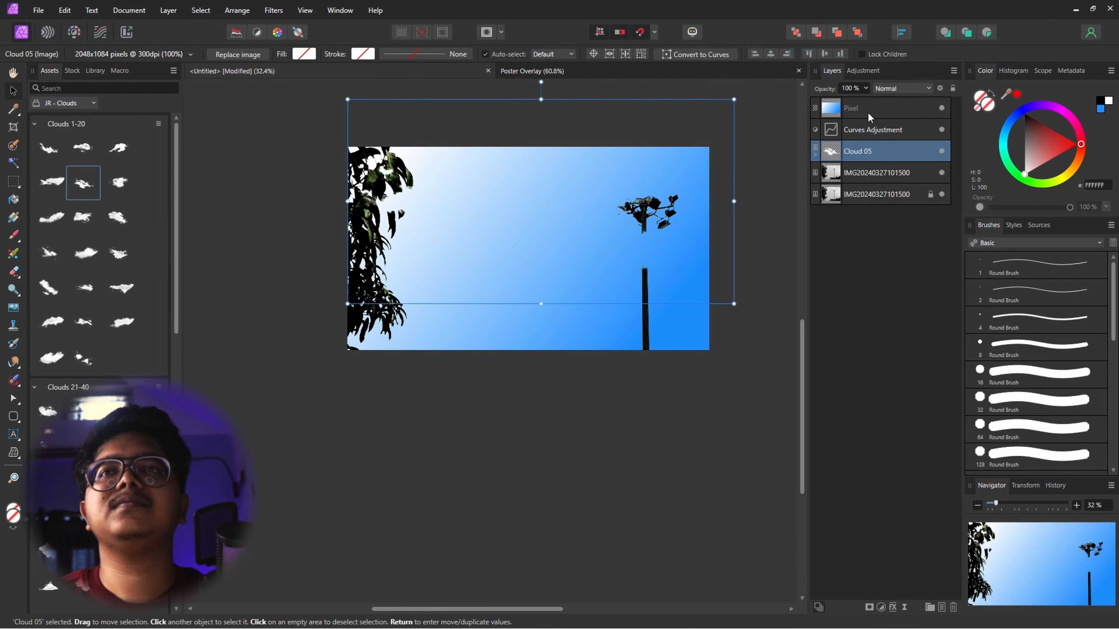
{"action": "left_click_drag", "start_coordinate": [868, 152], "coordinate": [871, 98]}
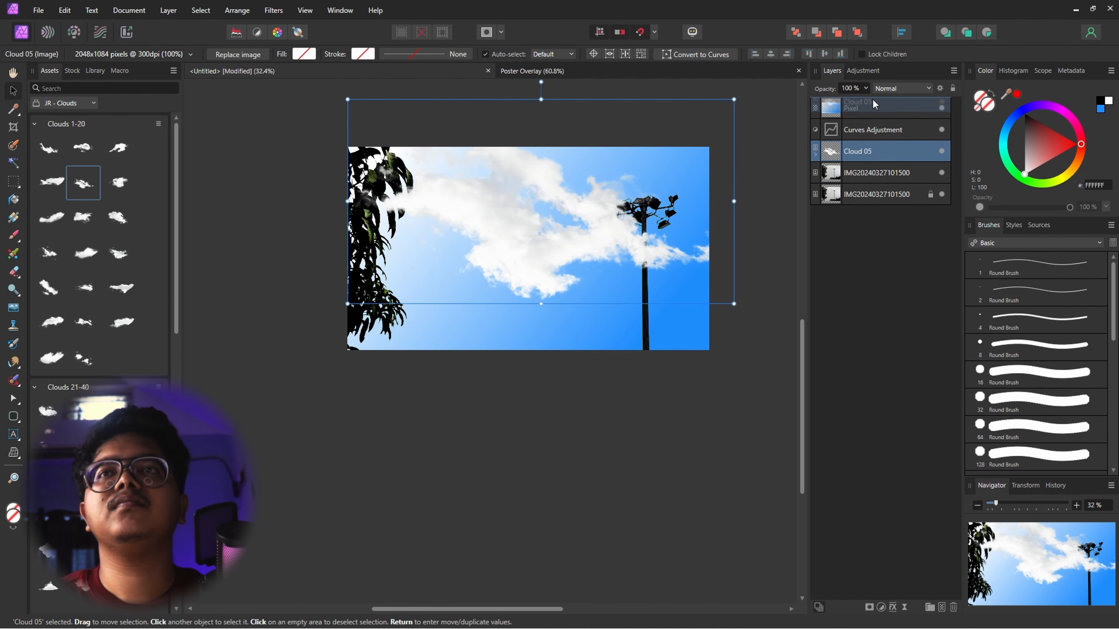
{"action": "left_click_drag", "start_coordinate": [574, 241], "coordinate": [515, 194]}
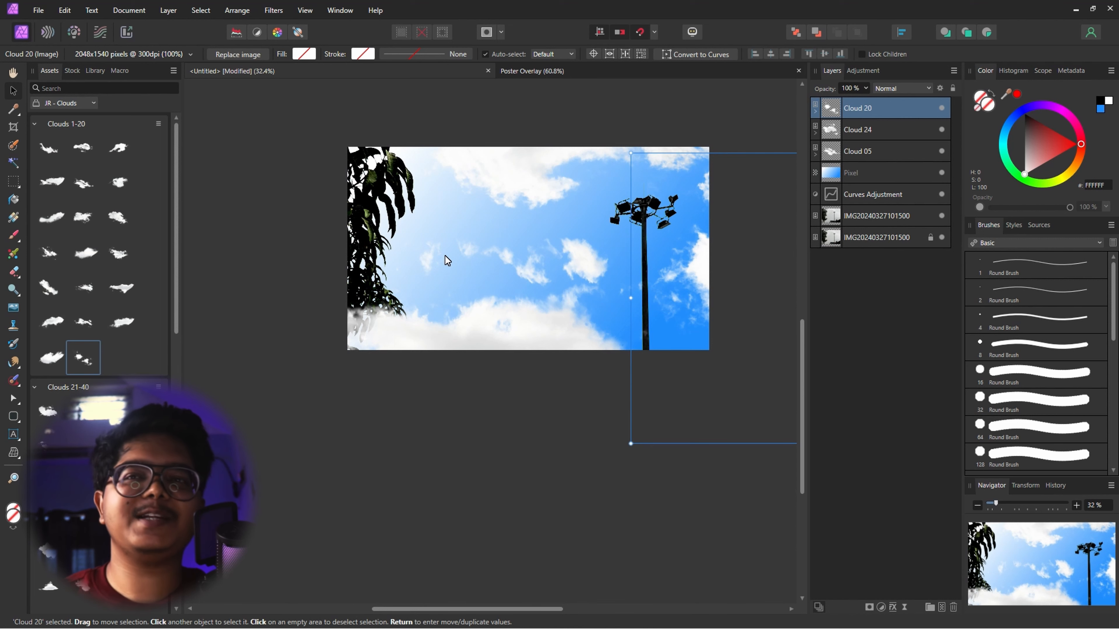
Step: Add a pixel layer on top and paint a soft white haze over the scene with a 2959 px brush
{"action": "left_click", "coordinate": [943, 608]}
{"action": "key", "text": "b"}
{"action": "key", "text": "x"}
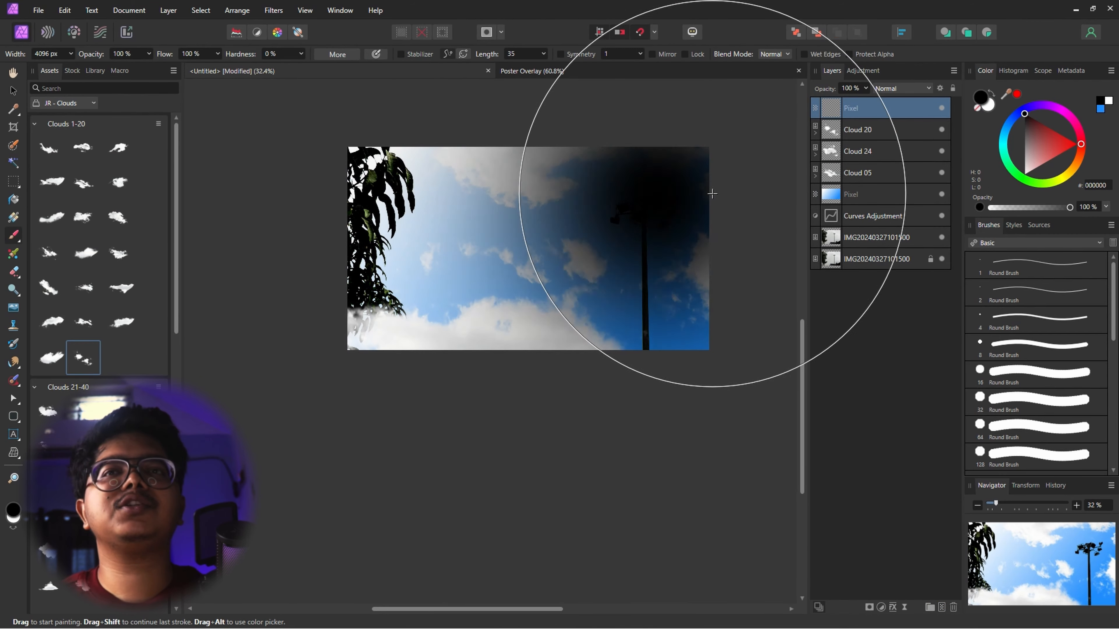
{"action": "key", "text": "bracketleft"}
{"action": "key", "text": "bracketleft"}
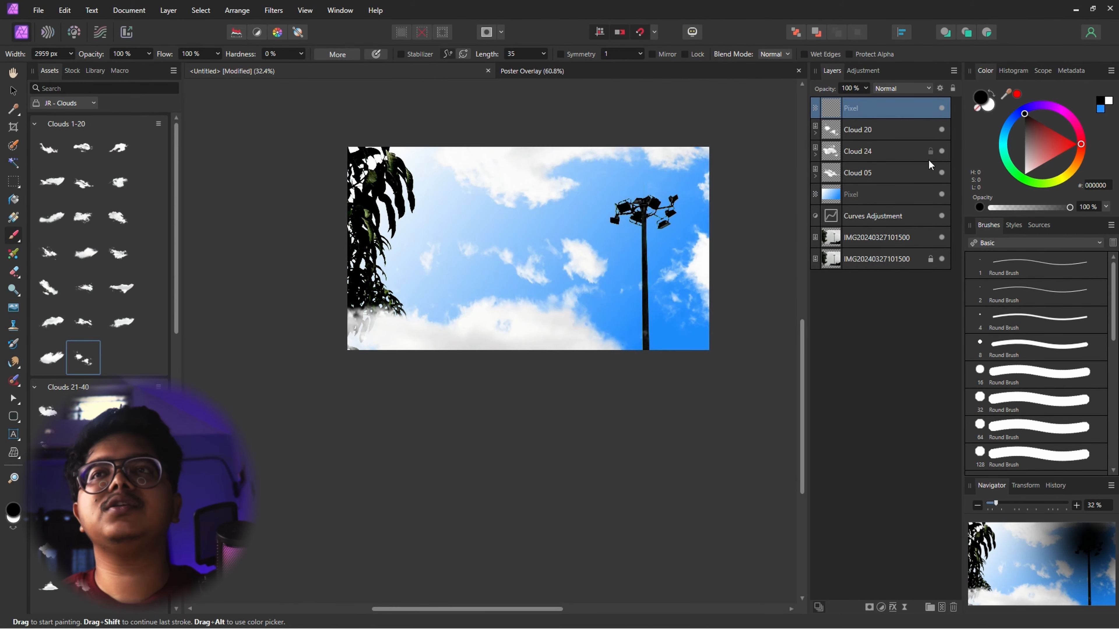
{"action": "key", "text": "x"}
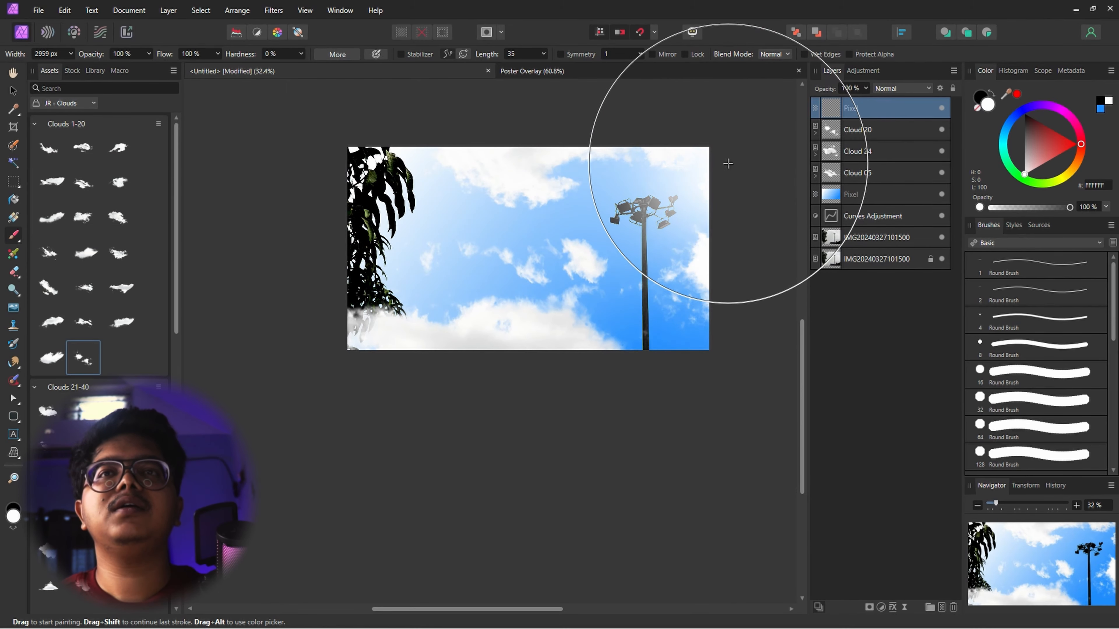
{"action": "mouse_move", "coordinate": [752, 155]}
{"action": "left_mouse_down"}
{"action": "mouse_move", "coordinate": [787, 202]}
{"action": "mouse_move", "coordinate": [729, 415]}
{"action": "mouse_move", "coordinate": [469, 457]}
{"action": "mouse_move", "coordinate": [263, 305]}
{"action": "mouse_move", "coordinate": [280, 110]}
{"action": "mouse_move", "coordinate": [524, 67]}
{"action": "mouse_move", "coordinate": [767, 244]}
{"action": "mouse_move", "coordinate": [594, 387]}
{"action": "mouse_move", "coordinate": [454, 404]}
{"action": "left_mouse_up"}
Step: Lower the white haze layer's opacity to about 44% and toggle its visibility to compare the effect
{"action": "left_click_drag", "start_coordinate": [829, 92], "coordinate": [698, 89]}
{"action": "left_click", "coordinate": [942, 108]}
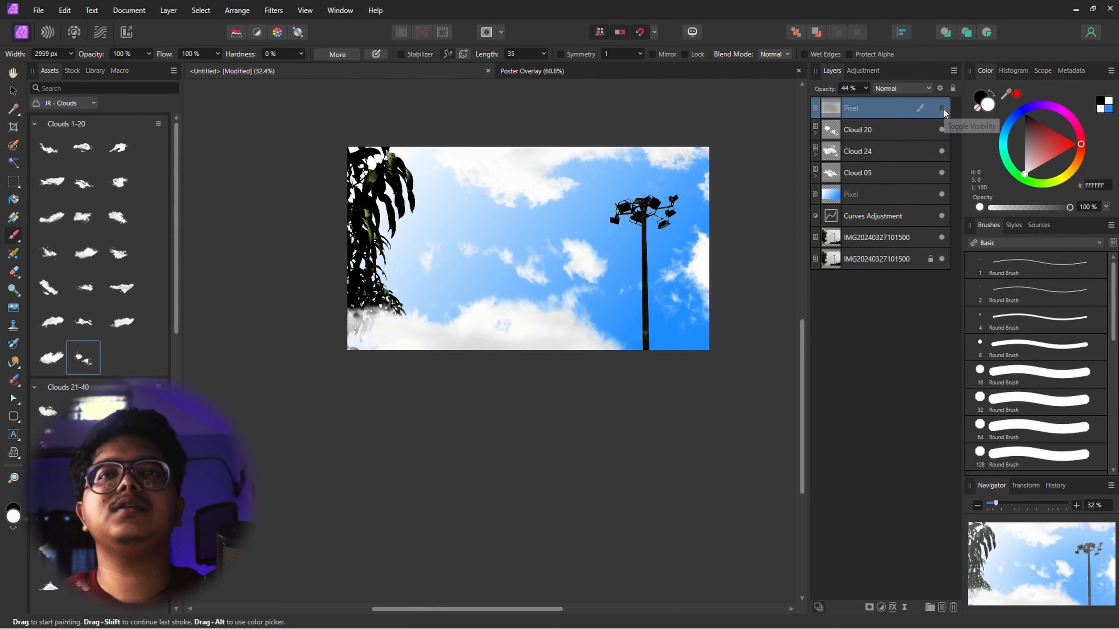
{"action": "left_click", "coordinate": [942, 108]}
{"action": "left_click", "coordinate": [942, 108]}
{"action": "left_click", "coordinate": [942, 109]}
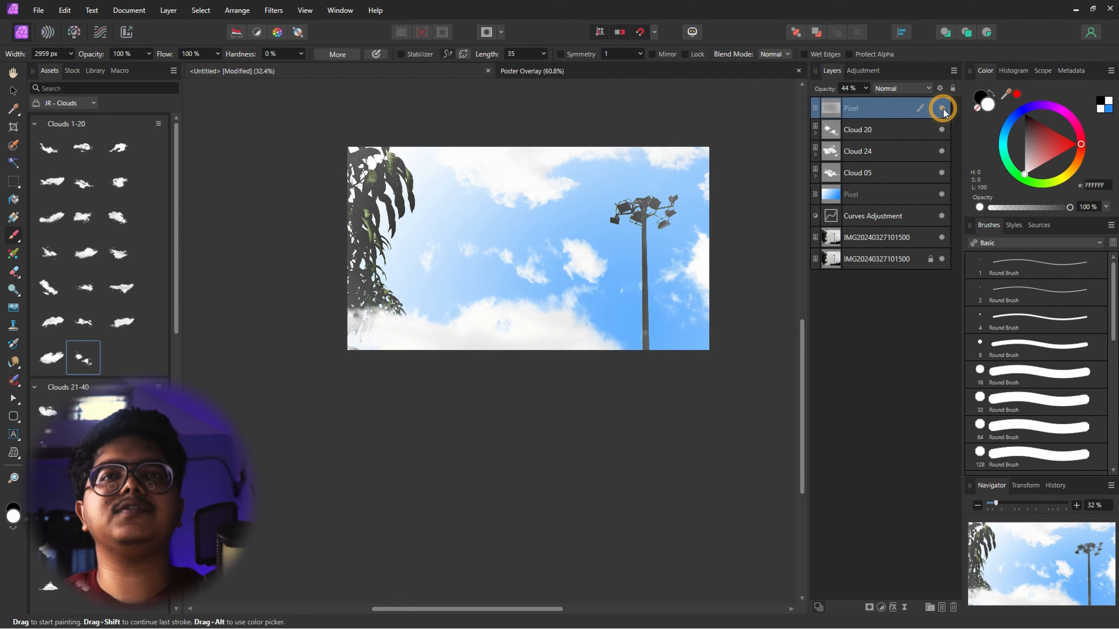
{"action": "left_click_drag", "start_coordinate": [833, 95], "coordinate": [818, 91]}
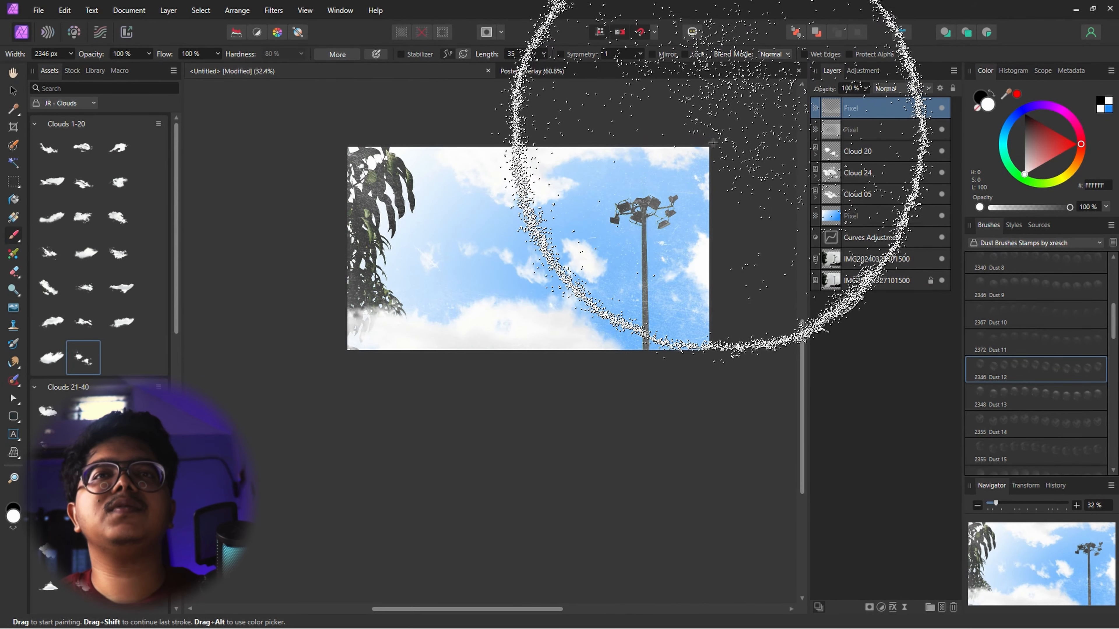
Step: Shrink the Dust 12 brush to 543 px and stamp white dust along the upper edge of the sky
{"action": "key", "text": "["}
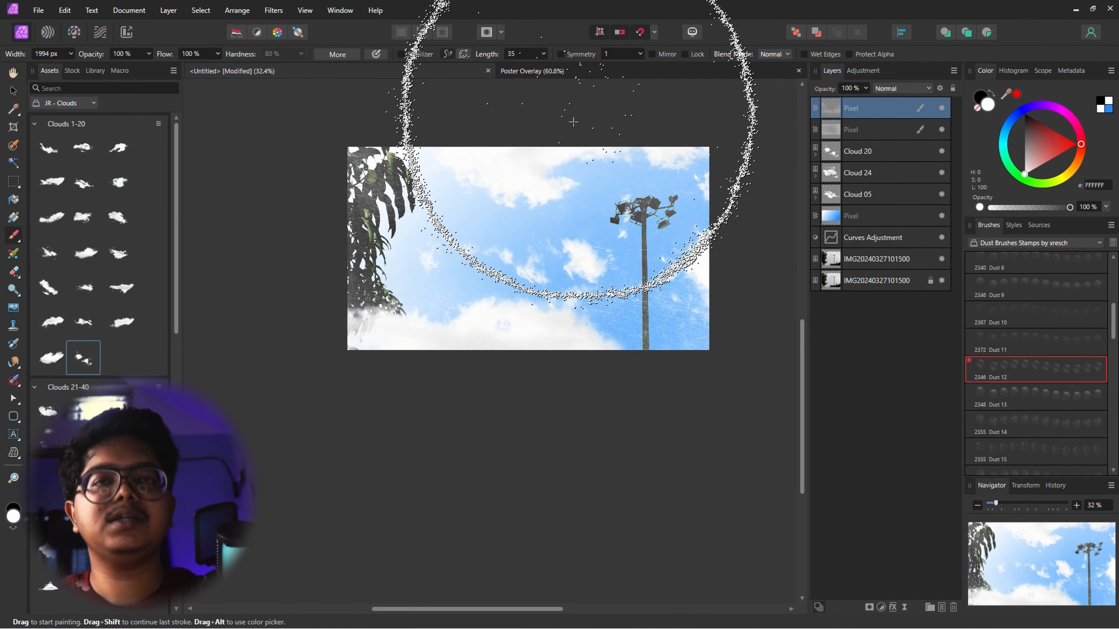
{"action": "key", "text": "["}
{"action": "key", "text": "["}
{"action": "key", "text": "["}
{"action": "key", "text": "["}
{"action": "key", "text": "["}
{"action": "key", "text": "["}
{"action": "key", "text": "["}
{"action": "key", "text": "["}
{"action": "left_click", "coordinate": [461, 145]}
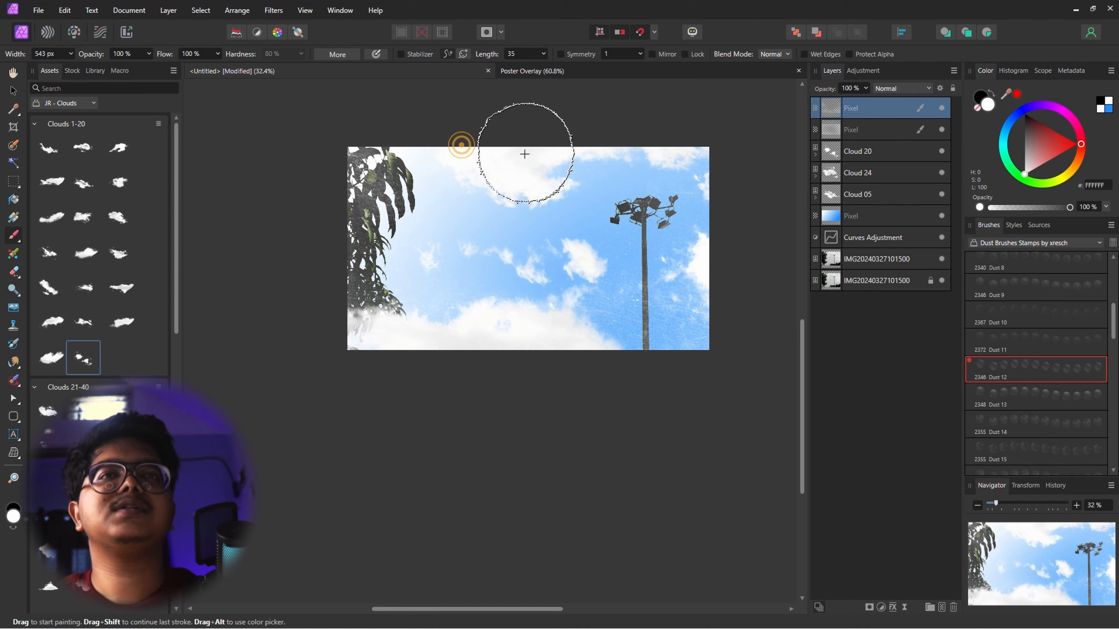
{"action": "left_click", "coordinate": [703, 152]}
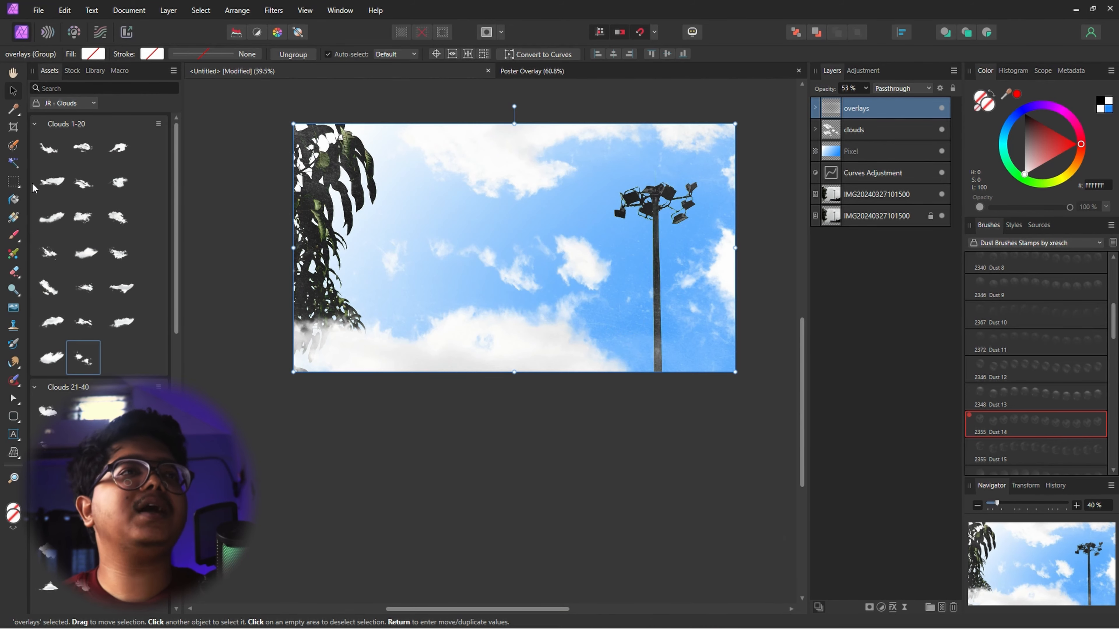
Step: Add the art text "Clouds" in the middle of the sky at about 51 pt and colour it white
{"action": "left_click", "coordinate": [13, 435]}
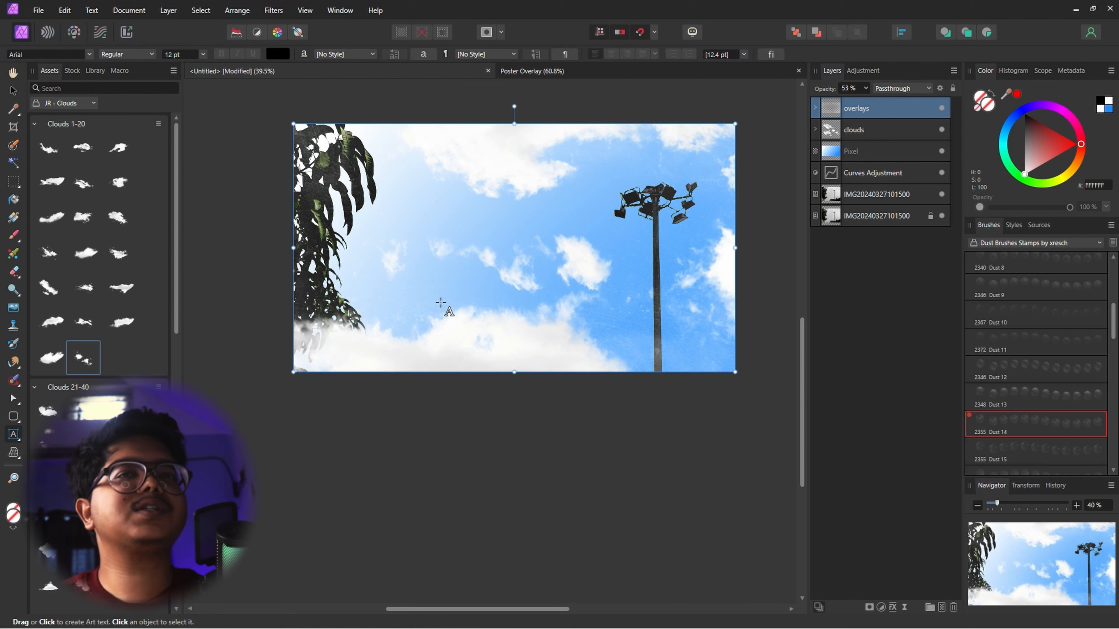
{"action": "left_click_drag", "start_coordinate": [437, 216], "coordinate": [467, 250]}
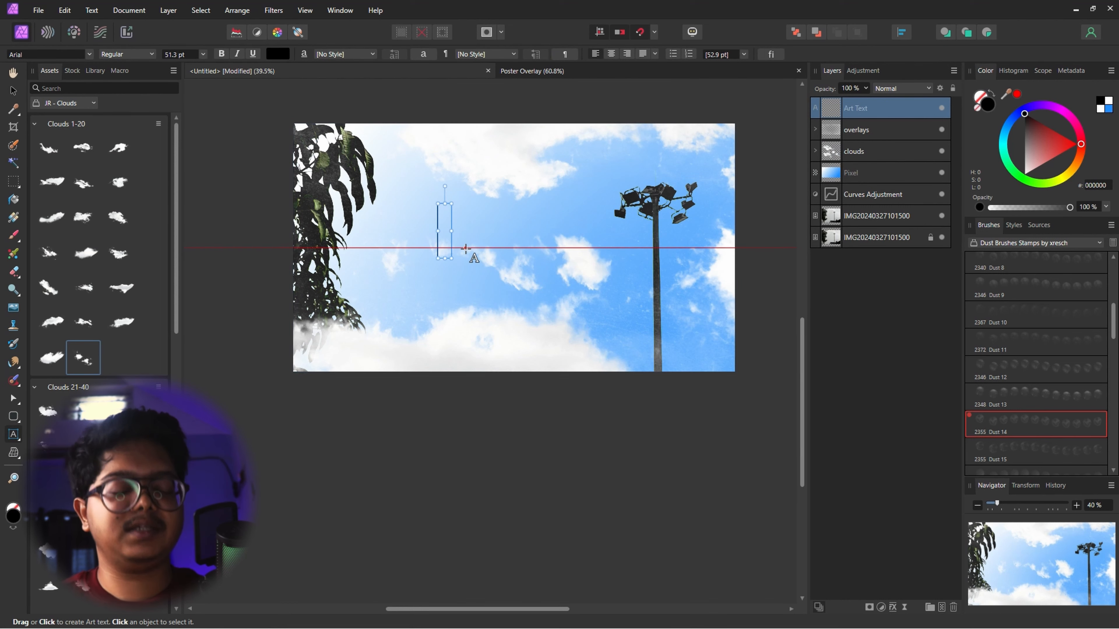
{"action": "type", "text": "Clouds"}
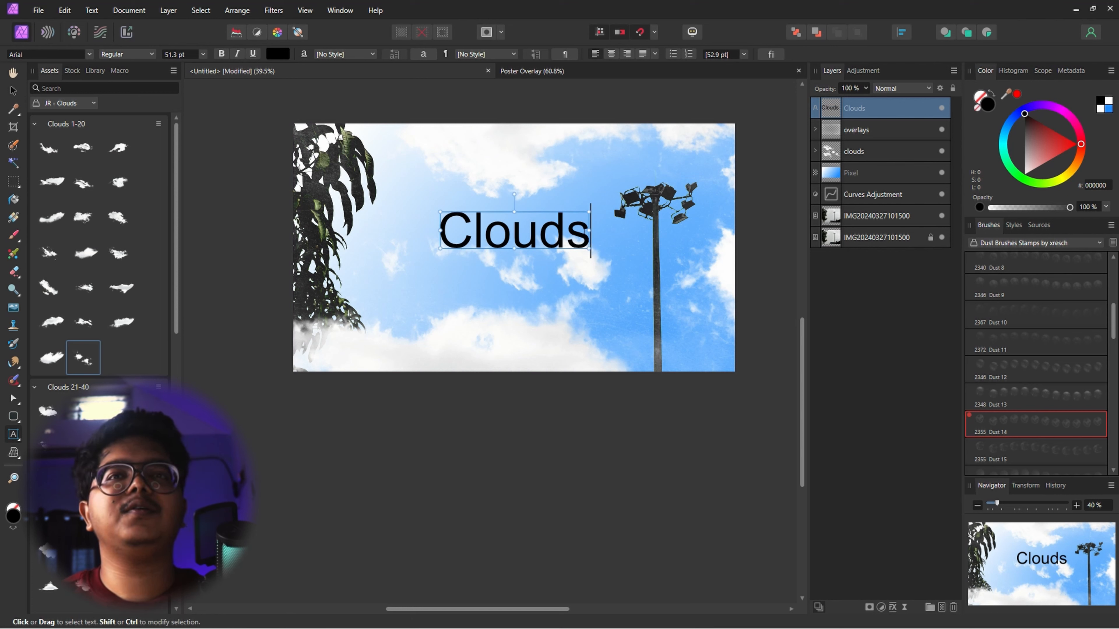
{"action": "left_click_drag", "start_coordinate": [584, 231], "coordinate": [403, 243]}
{"action": "left_click_drag", "start_coordinate": [1047, 155], "coordinate": [1024, 174]}
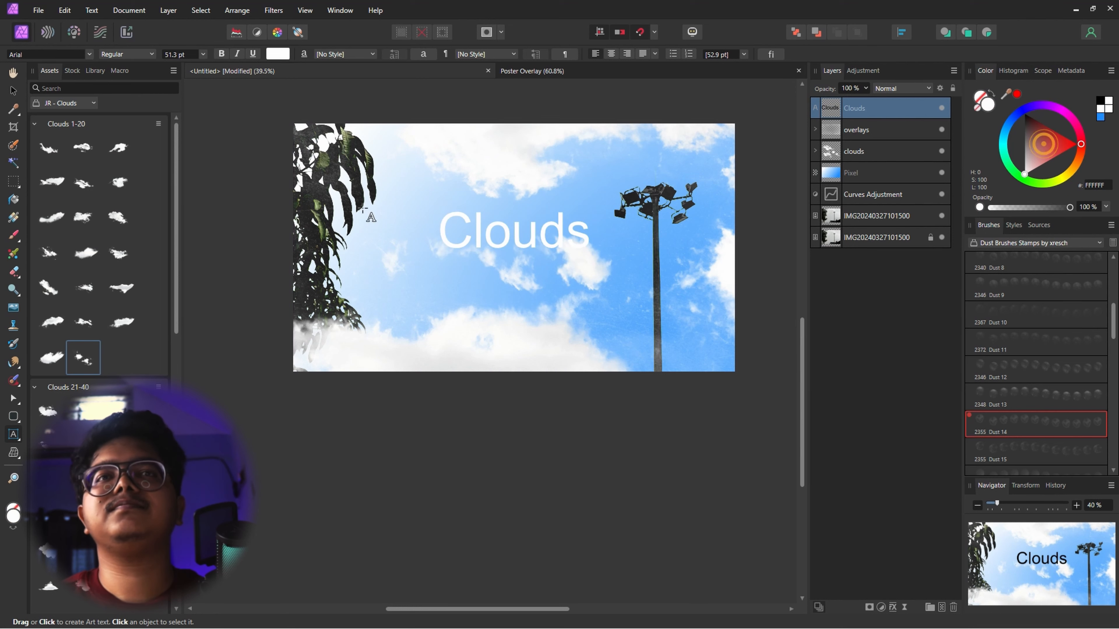
Step: Change the font of the "Clouds" text to Danisha
{"action": "left_click", "coordinate": [80, 54]}
{"action": "scroll", "coordinate": [97, 194], "scroll_direction": "down", "scroll_amount": 5}
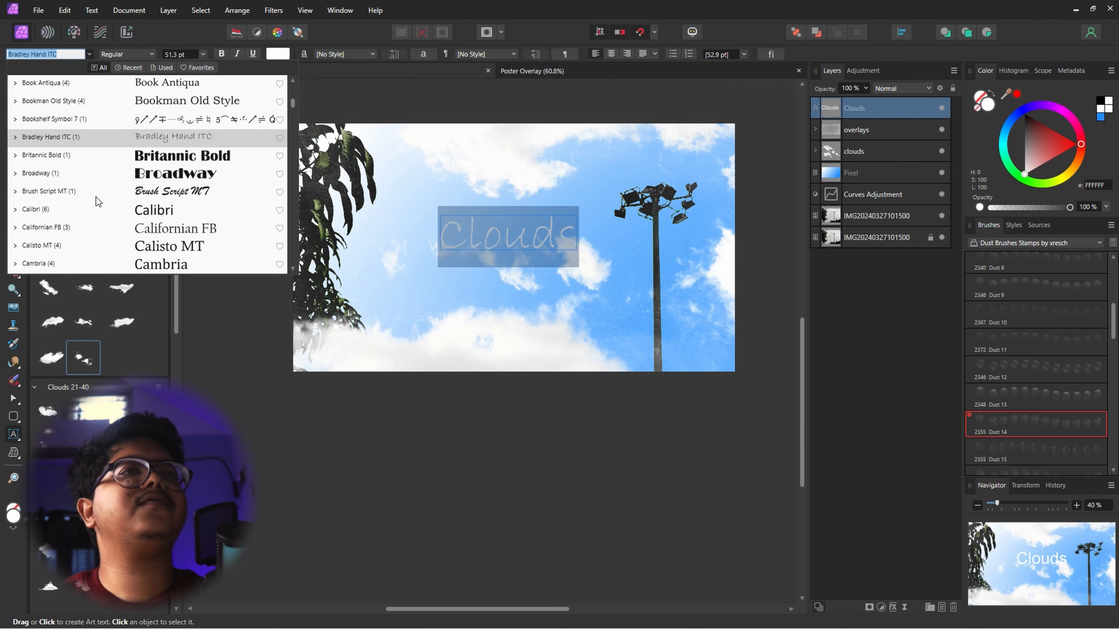
{"action": "scroll", "coordinate": [97, 198], "scroll_direction": "down", "scroll_amount": 7}
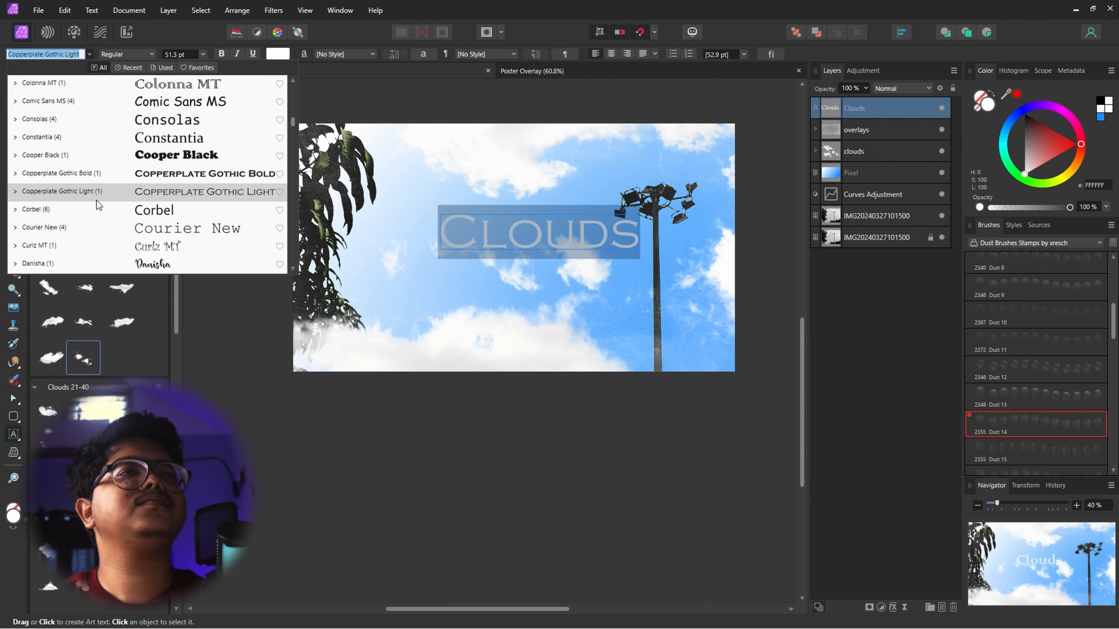
{"action": "scroll", "coordinate": [96, 200], "scroll_direction": "down", "scroll_amount": 2}
{"action": "left_click", "coordinate": [118, 213]}
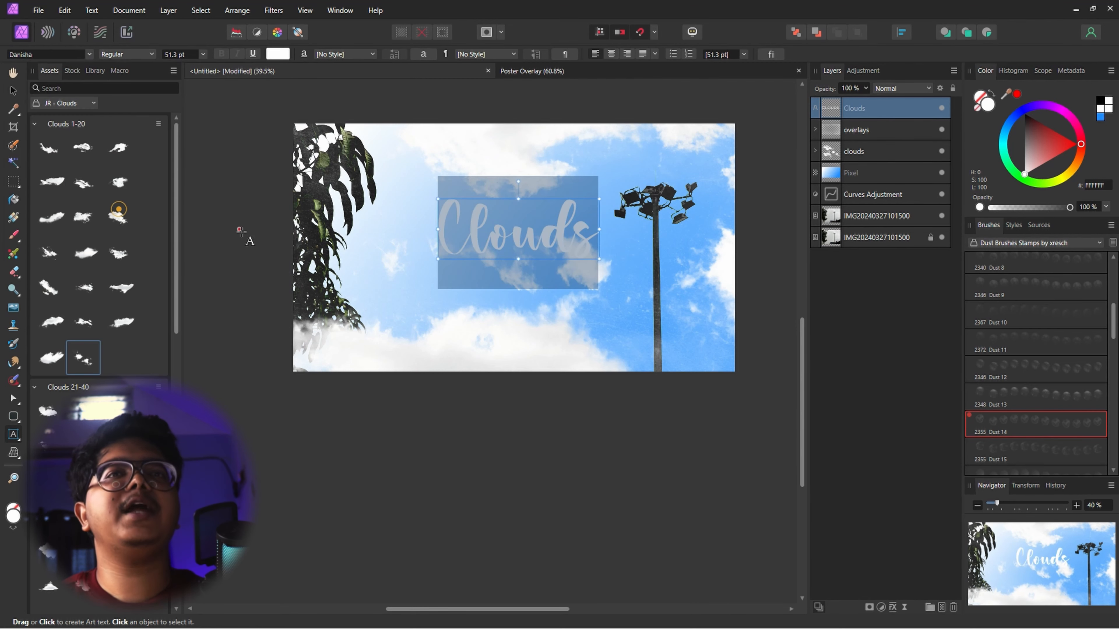
Step: Move the "Clouds" text slightly upward and resize it to about 58.5 pt
{"action": "left_click", "coordinate": [12, 74]}
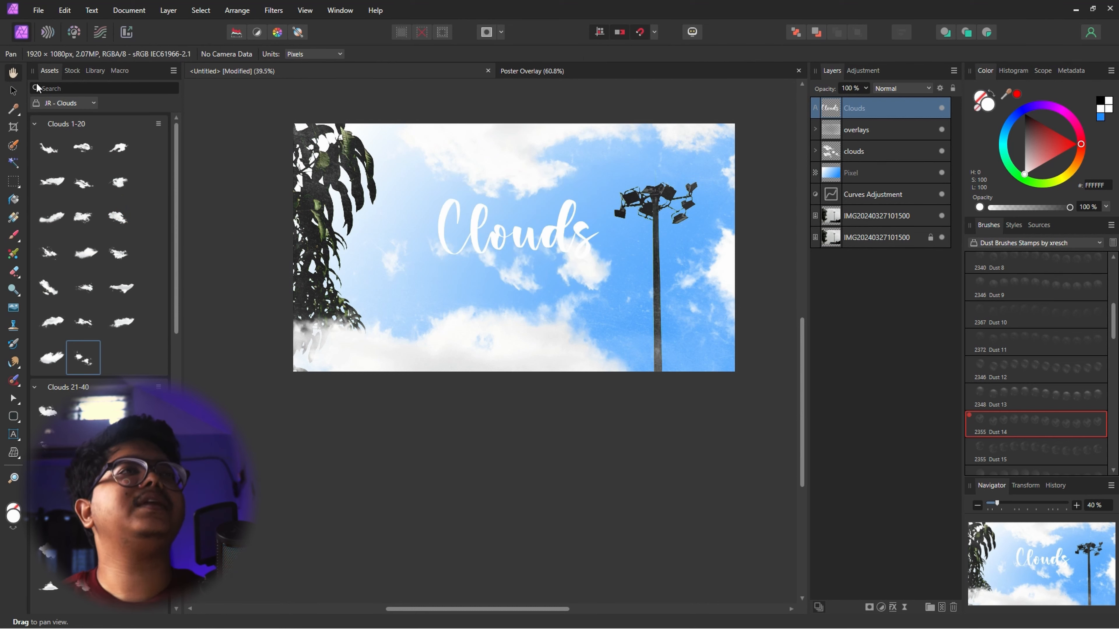
{"action": "left_click", "coordinate": [16, 91]}
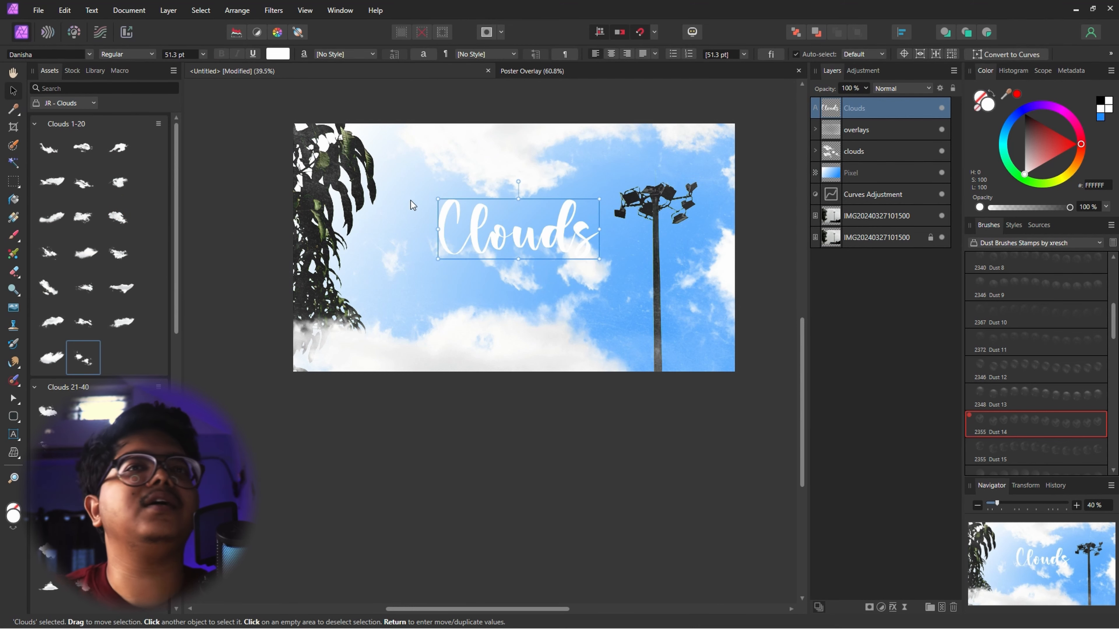
{"action": "left_click_drag", "start_coordinate": [526, 231], "coordinate": [522, 220]}
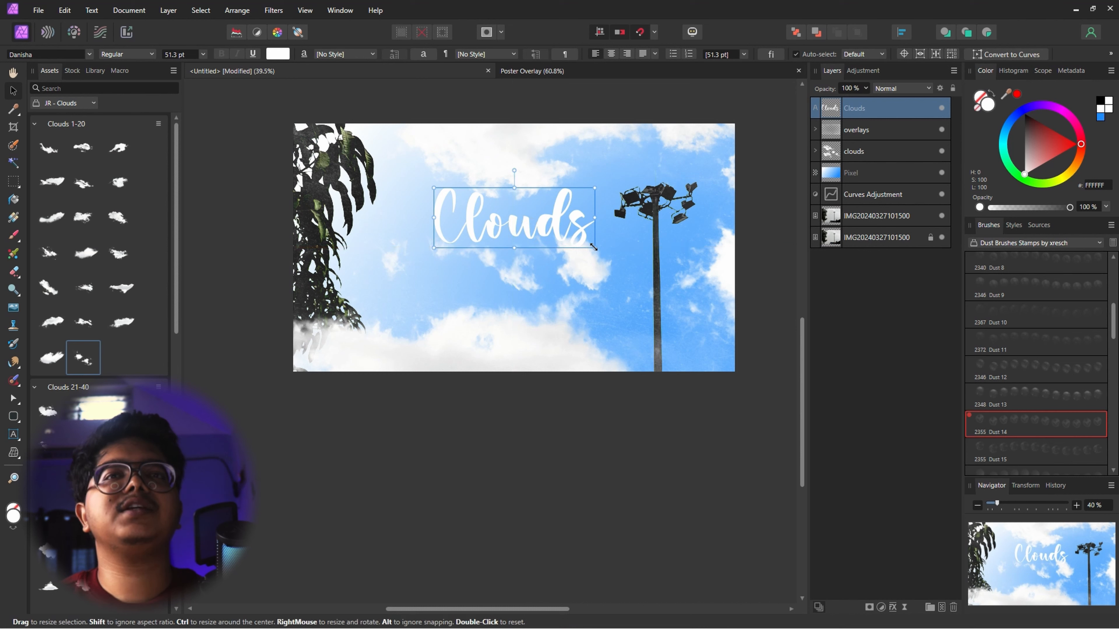
{"action": "left_click_drag", "start_coordinate": [593, 248], "coordinate": [562, 244]}
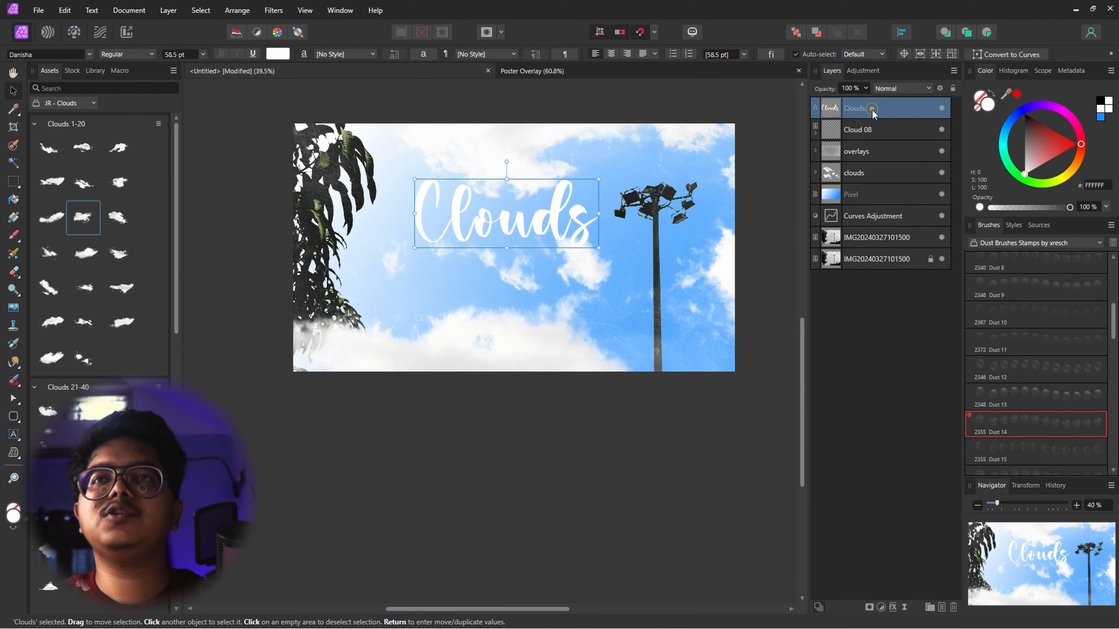
Step: Apply a live Displace filter to the "Clouds" text, load its map from the layers beneath, and adjust its strength
{"action": "left_click", "coordinate": [904, 609]}
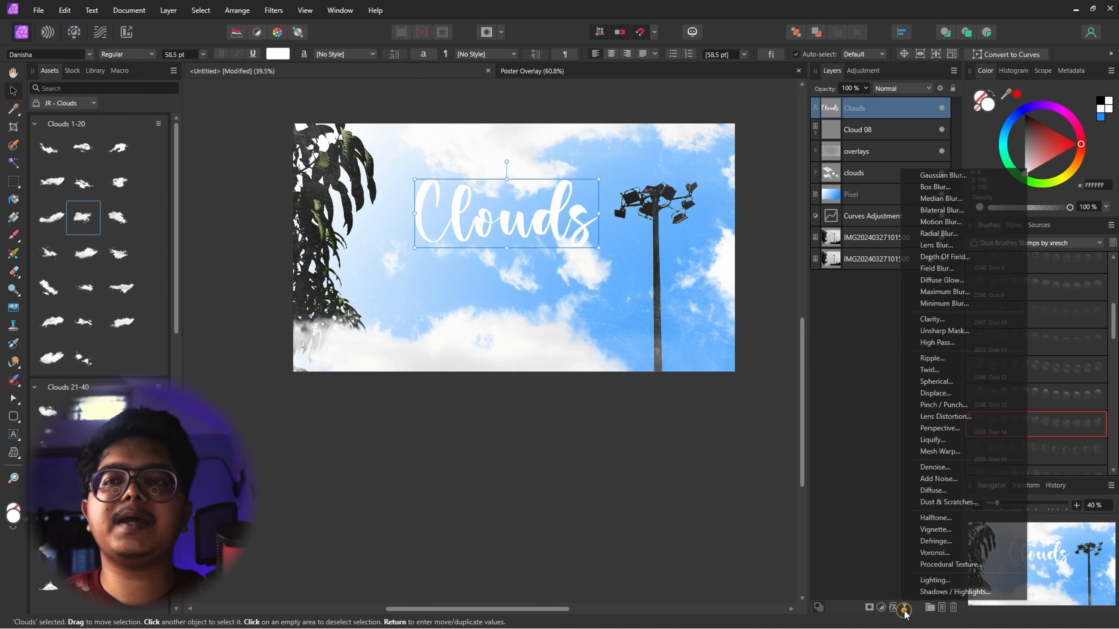
{"action": "left_click", "coordinate": [934, 394]}
{"action": "left_click_drag", "start_coordinate": [695, 454], "coordinate": [839, 192]}
{"action": "left_click", "coordinate": [773, 299]}
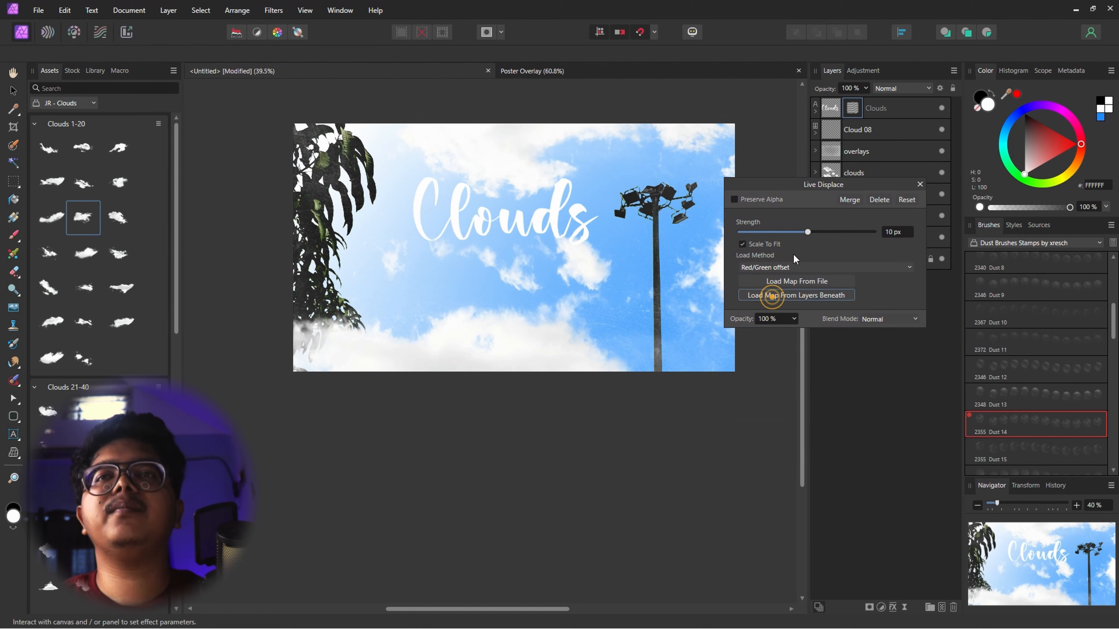
{"action": "mouse_move", "coordinate": [806, 231]}
{"action": "left_mouse_down"}
{"action": "mouse_move", "coordinate": [791, 232]}
{"action": "mouse_move", "coordinate": [826, 232]}
{"action": "mouse_move", "coordinate": [799, 239]}
{"action": "left_mouse_up"}
{"action": "left_click", "coordinate": [920, 184]}
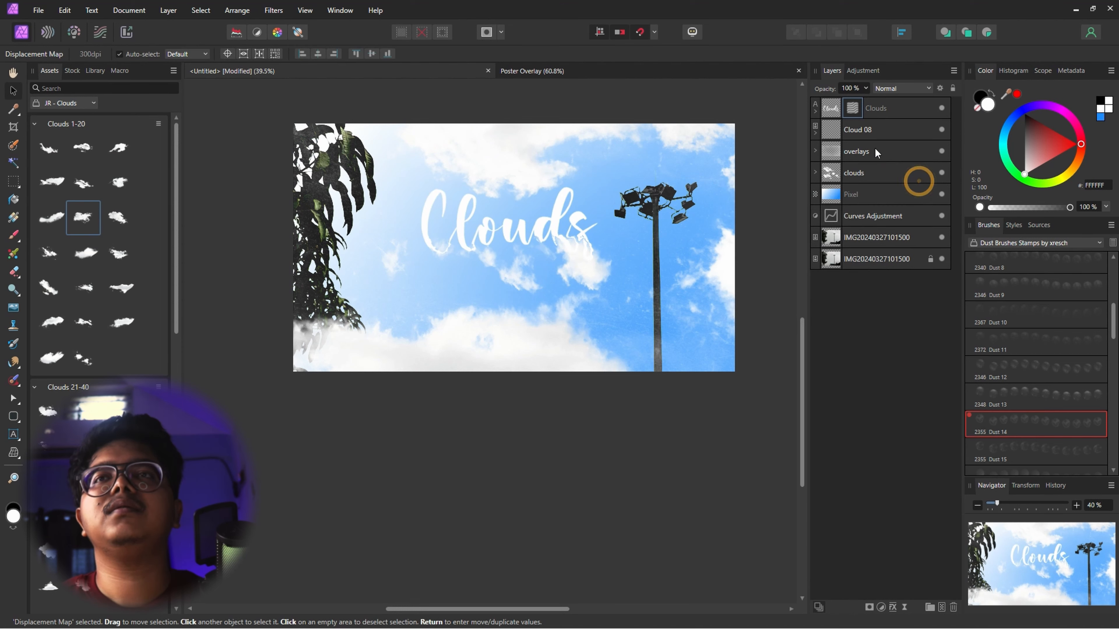
Step: Toggle the Cloud 08 layer's visibility and shift the "Clouds" text upward in the sky
{"action": "left_click", "coordinate": [941, 129]}
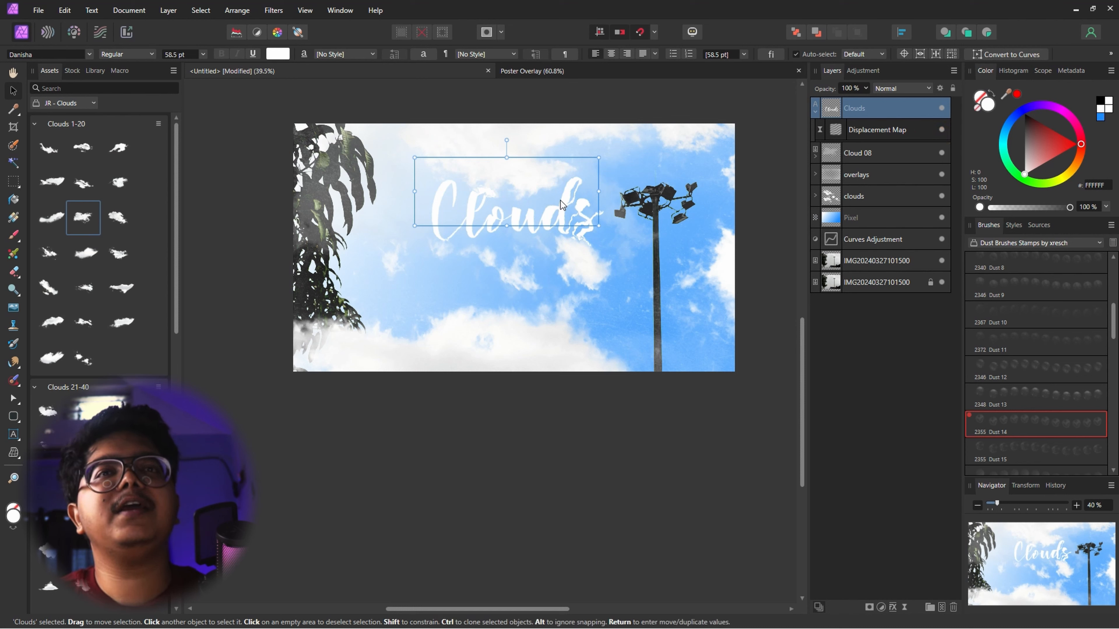
{"action": "left_click_drag", "start_coordinate": [560, 200], "coordinate": [565, 198]}
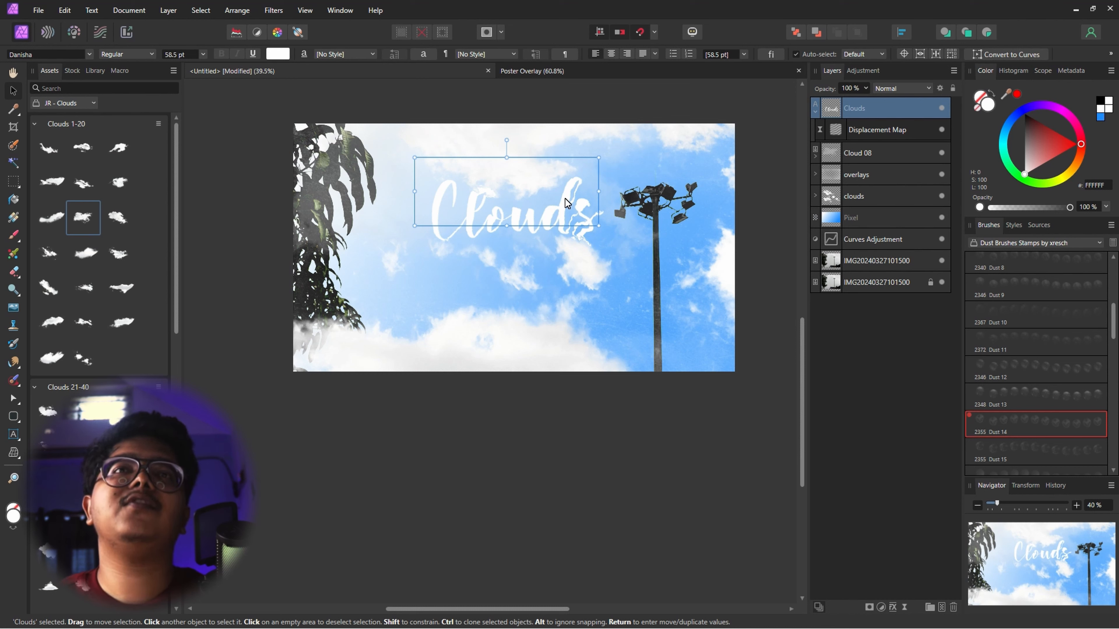
Step: Switch to the Poster Overlay document and select the Tagline group inside Content To Edit
{"action": "left_click", "coordinate": [600, 72]}
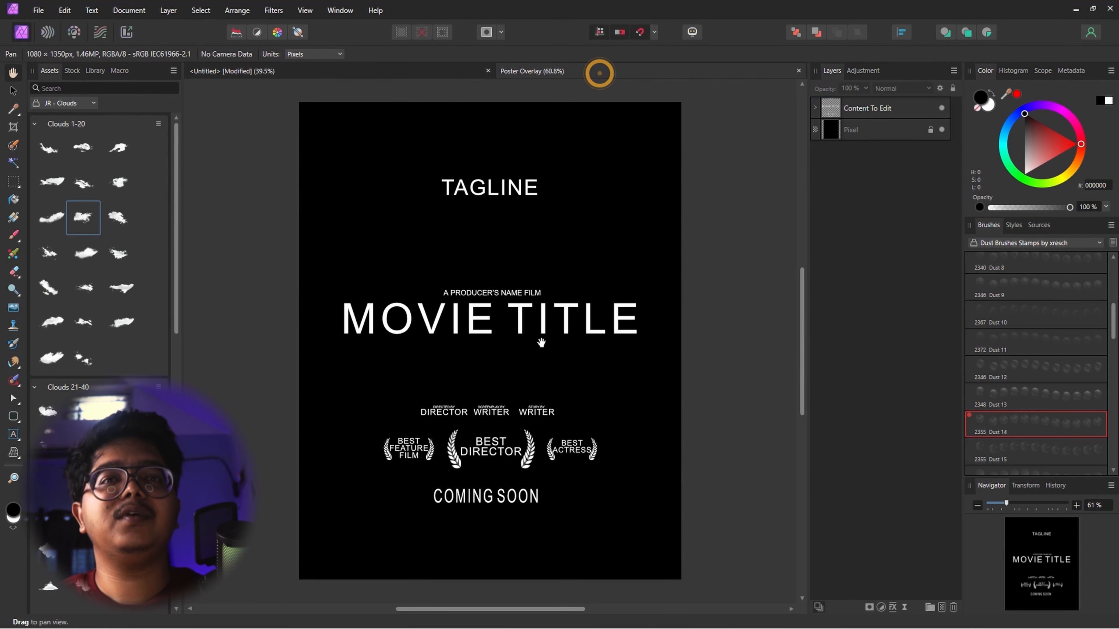
{"action": "left_click_drag", "start_coordinate": [527, 339], "coordinate": [596, 271]}
{"action": "scroll", "coordinate": [565, 203], "scroll_direction": "up", "scroll_amount": 4}
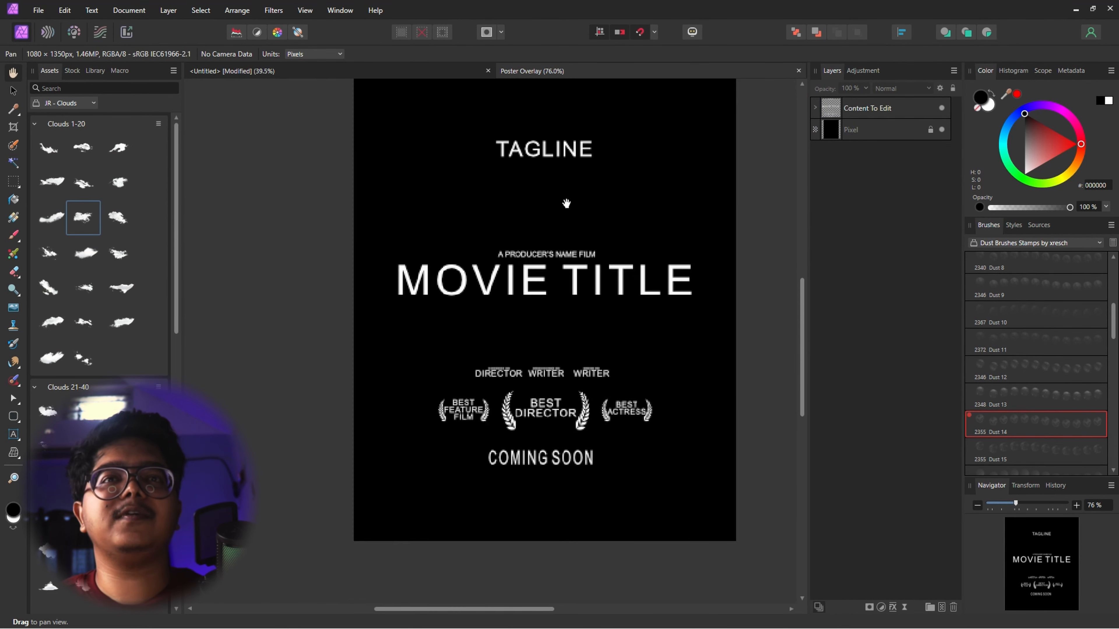
{"action": "scroll", "coordinate": [565, 203], "scroll_direction": "down", "scroll_amount": 1}
{"action": "scroll", "coordinate": [564, 202], "scroll_direction": "down", "scroll_amount": 1}
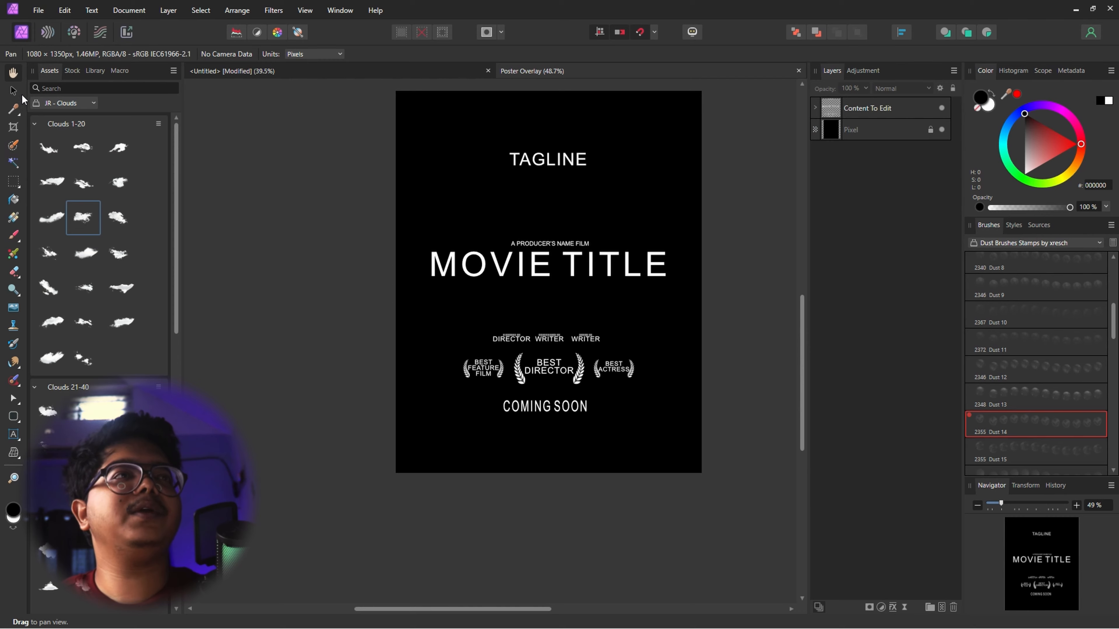
{"action": "left_click", "coordinate": [13, 91]}
{"action": "left_click", "coordinate": [533, 160]}
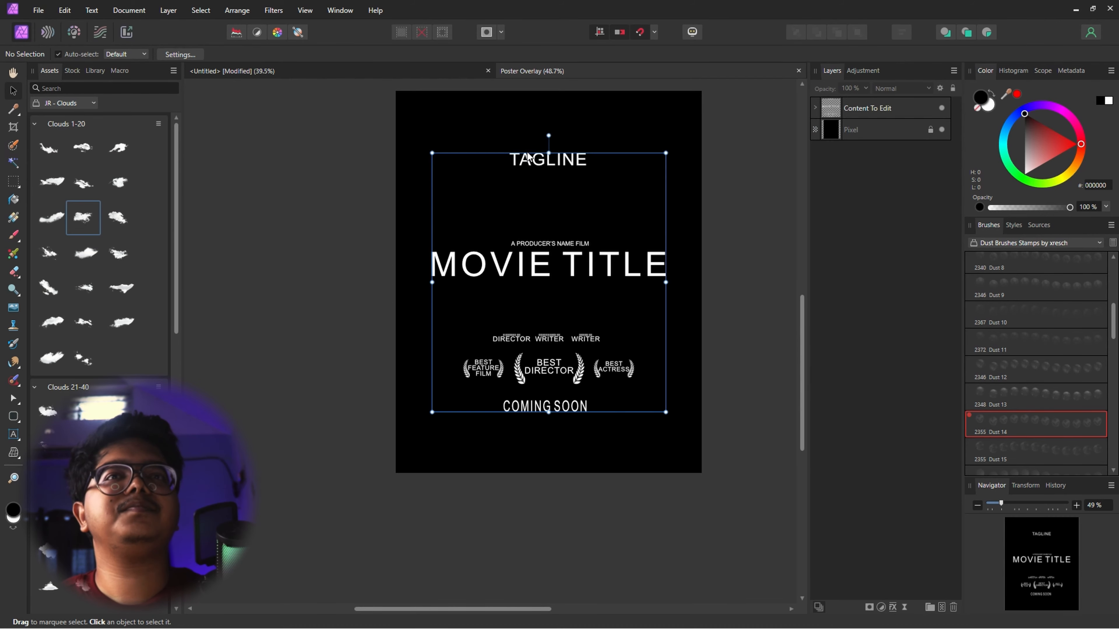
{"action": "double_click", "coordinate": [537, 164]}
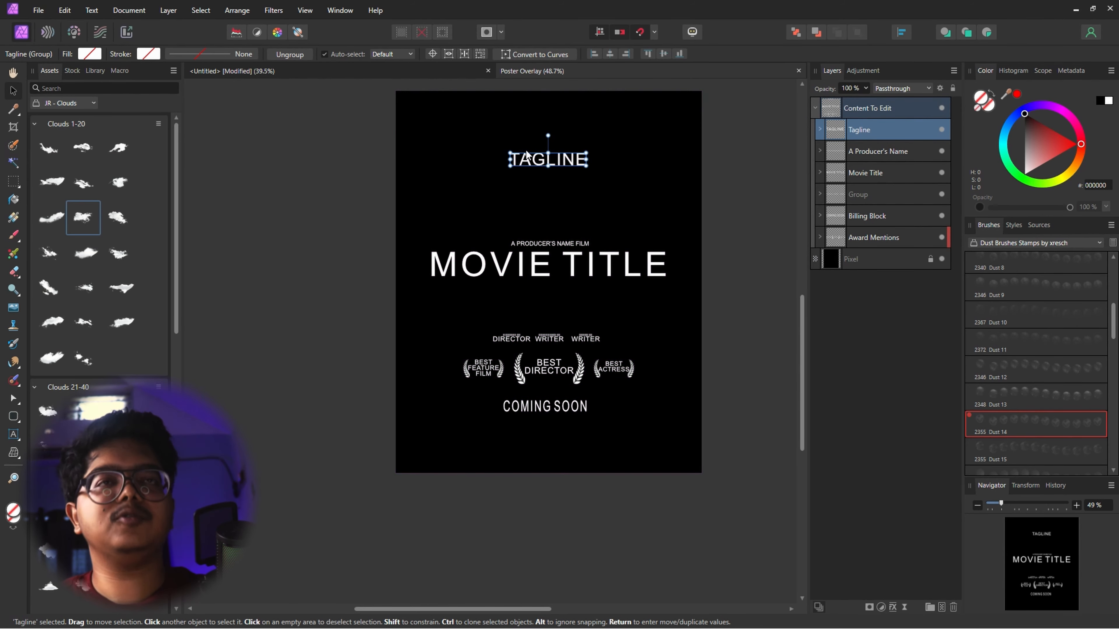